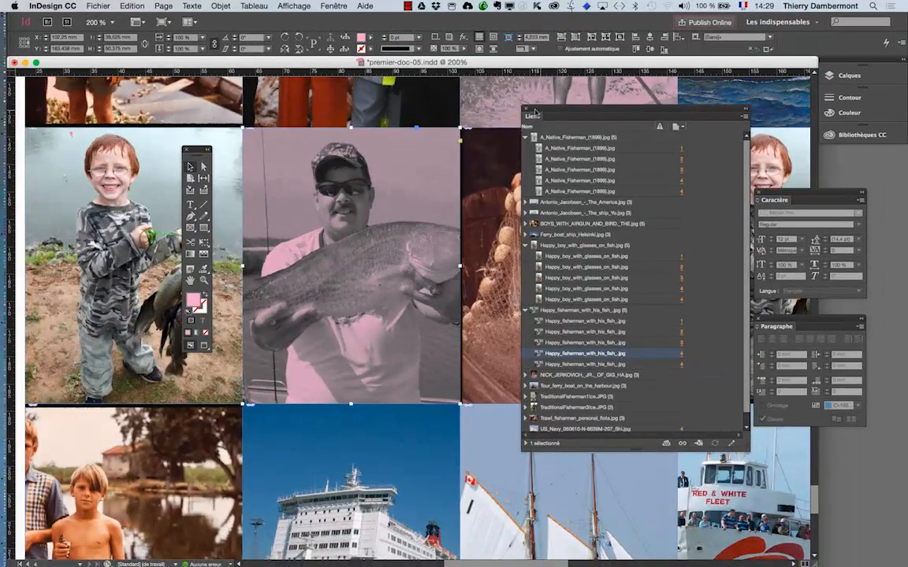
# Replace the links list with the Nuancier swatches and set the selected fisherman photo's frame fill to [Papier], finally to [Sans]
pyautogui.click(527, 109)
pyautogui.click(333, 6)
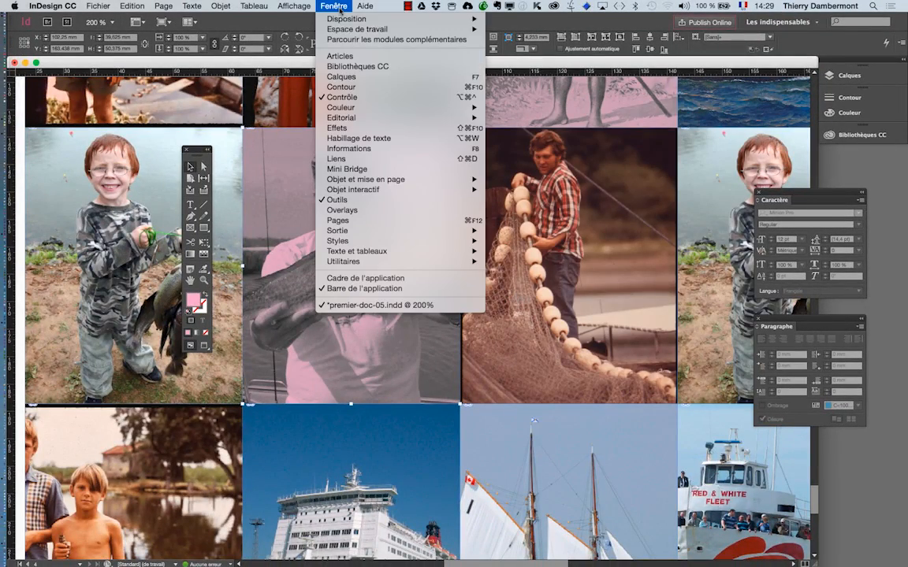
pyautogui.moveTo(394, 107)
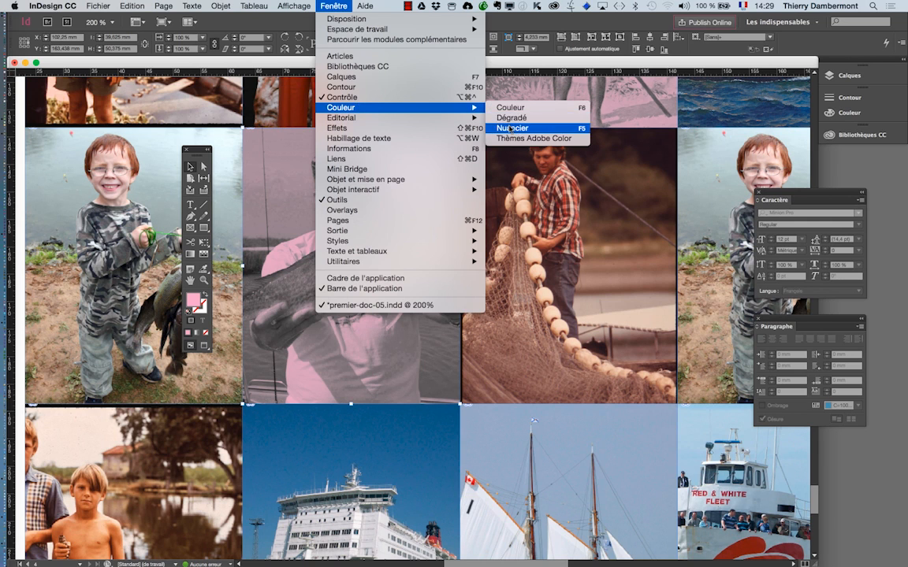
pyautogui.click(512, 128)
pyautogui.moveTo(647, 305); pyautogui.dragTo(507, 167)
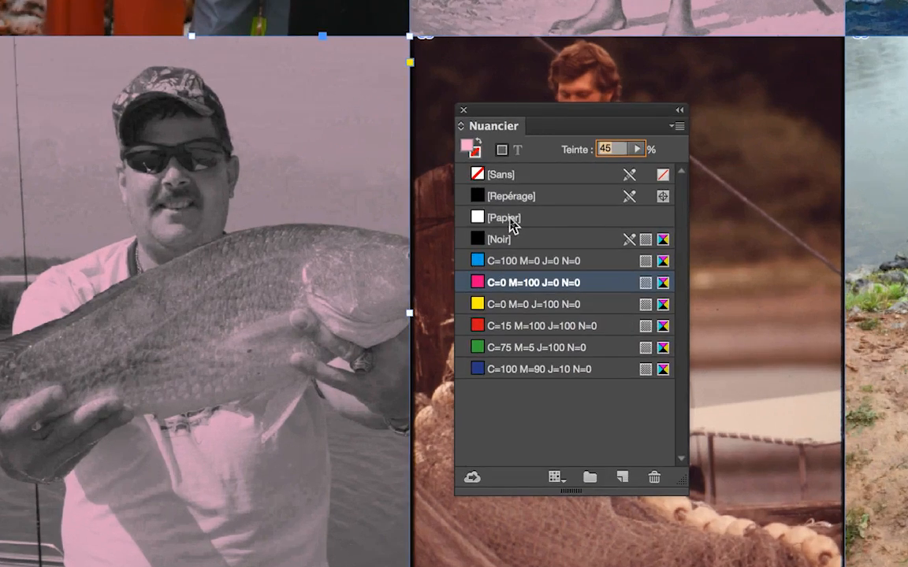
pyautogui.click(509, 221)
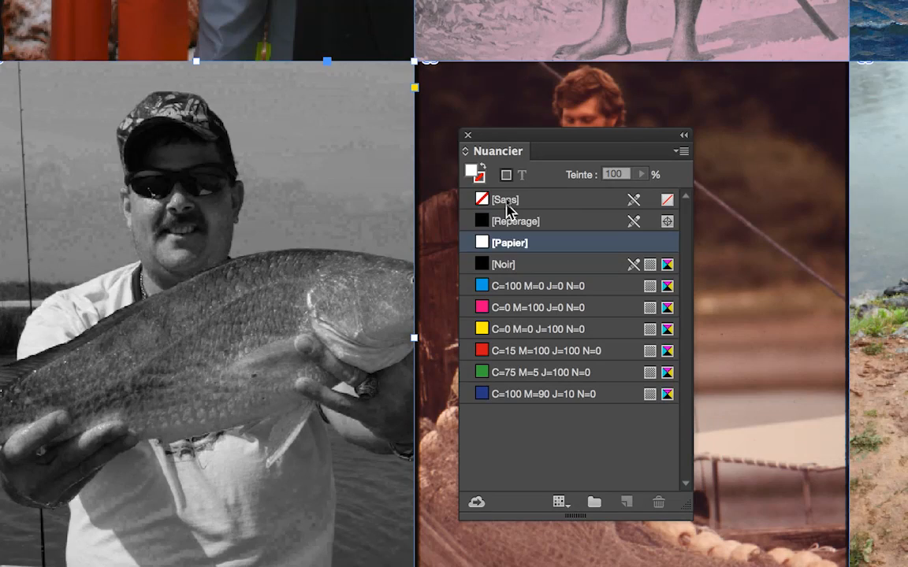
pyautogui.click(509, 204)
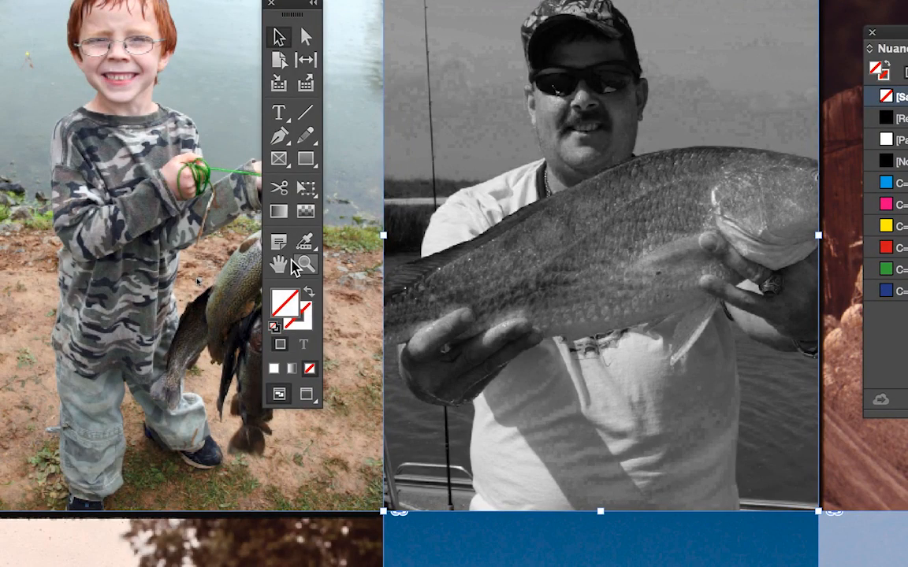
# Draw a frame about 79 × 34 mm over the boy and fisherman photos and fill it with yellow C=0 M=0 J=100 N=0
pyautogui.scroll(-2, 370, 386)
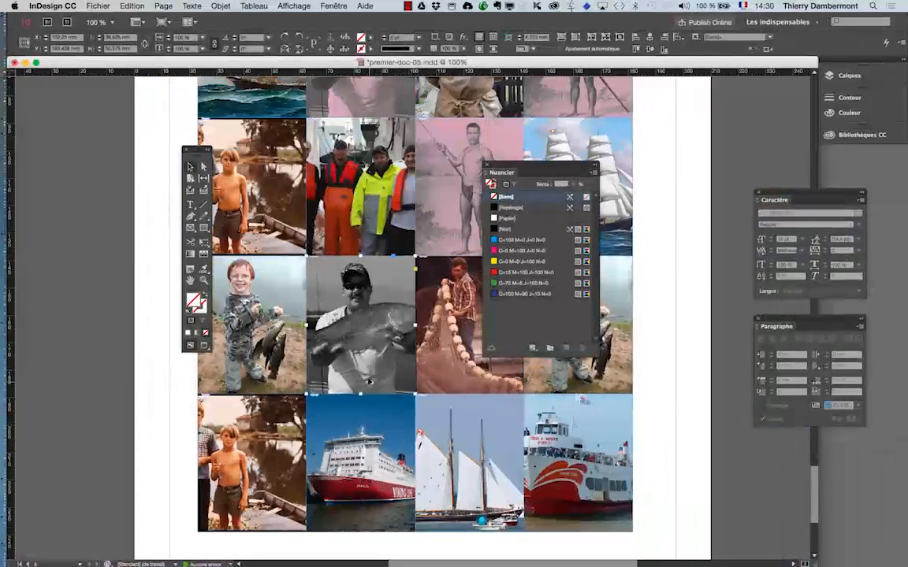
pyautogui.moveTo(191, 149); pyautogui.dragTo(103, 132)
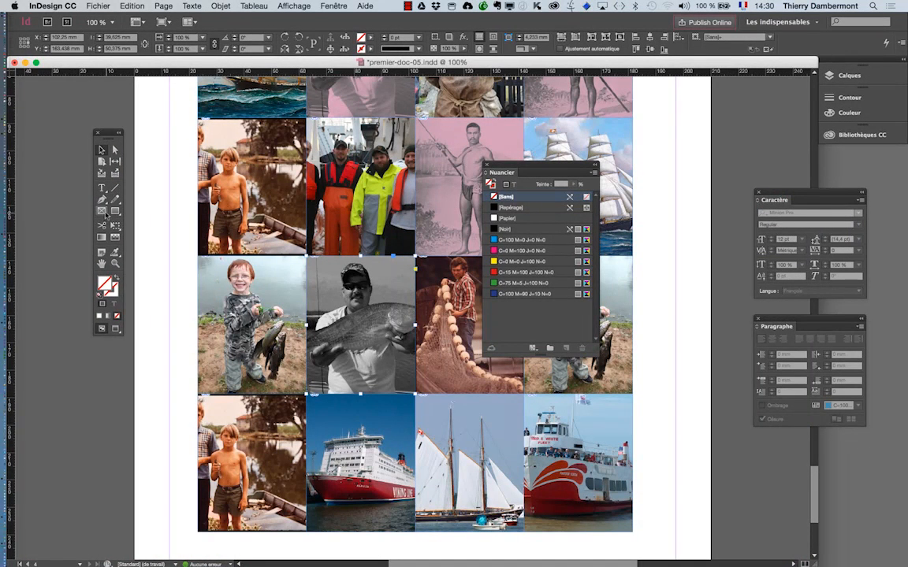
pyautogui.moveTo(147, 250)
pyautogui.mouseDown()
pyautogui.moveTo(369, 403)
pyautogui.moveTo(351, 359)
pyautogui.moveTo(365, 343)
pyautogui.mouseUp()
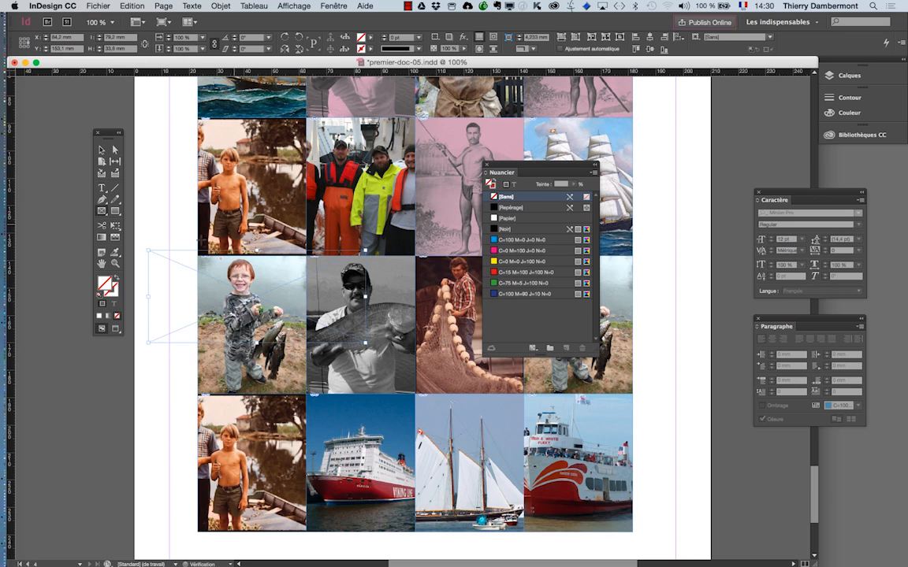
pyautogui.click(510, 263)
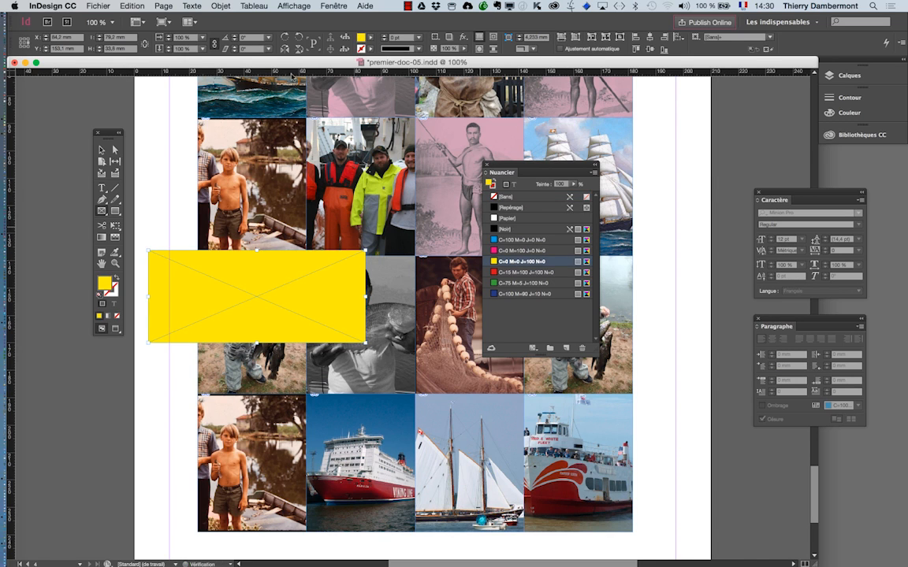
# Send the yellow frame to the back, behind all the photos
pyautogui.click(213, 5)
pyautogui.moveTo(233, 40)
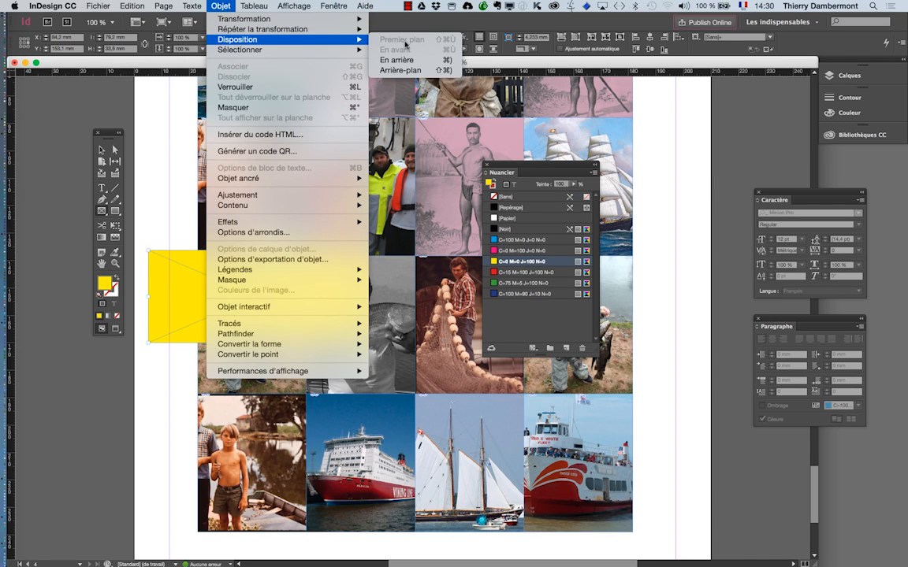
pyautogui.click(413, 71)
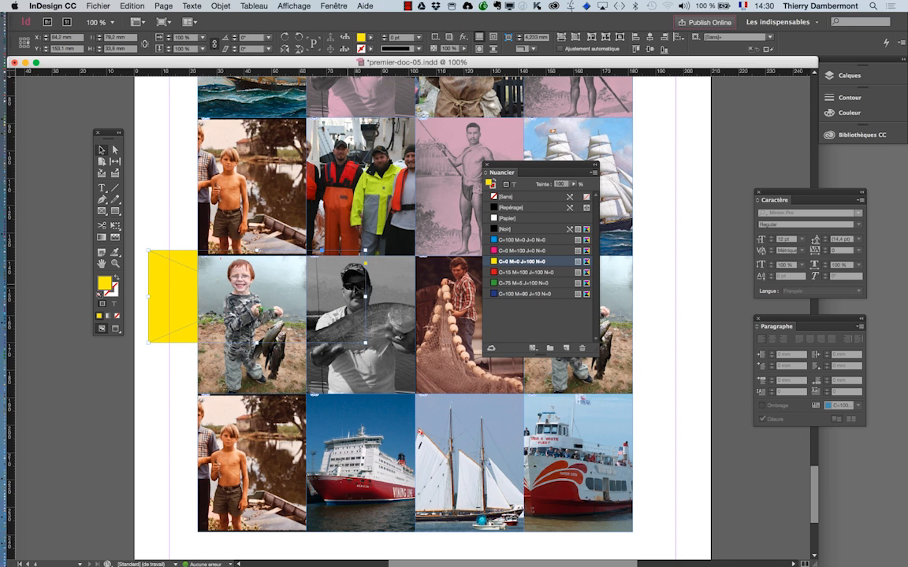
# Shift the yellow frame right to the page's left margin guide, then delete it
pyautogui.click(392, 298)
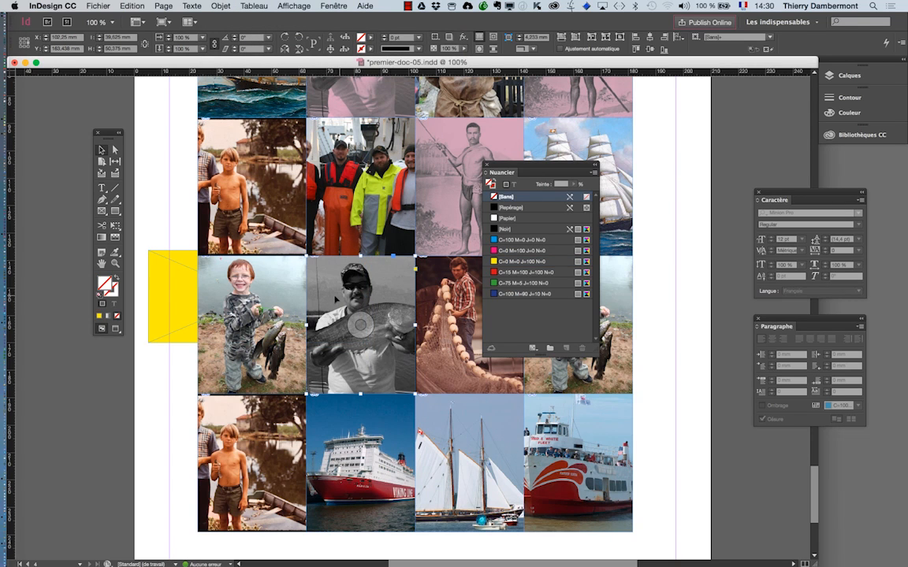
pyautogui.moveTo(175, 293); pyautogui.dragTo(199, 284)
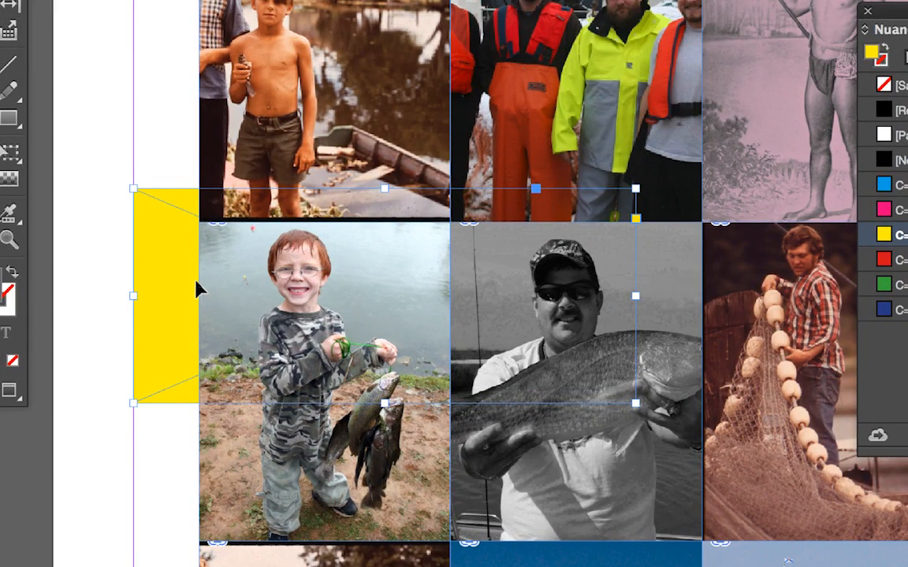
pyautogui.press('Delete')
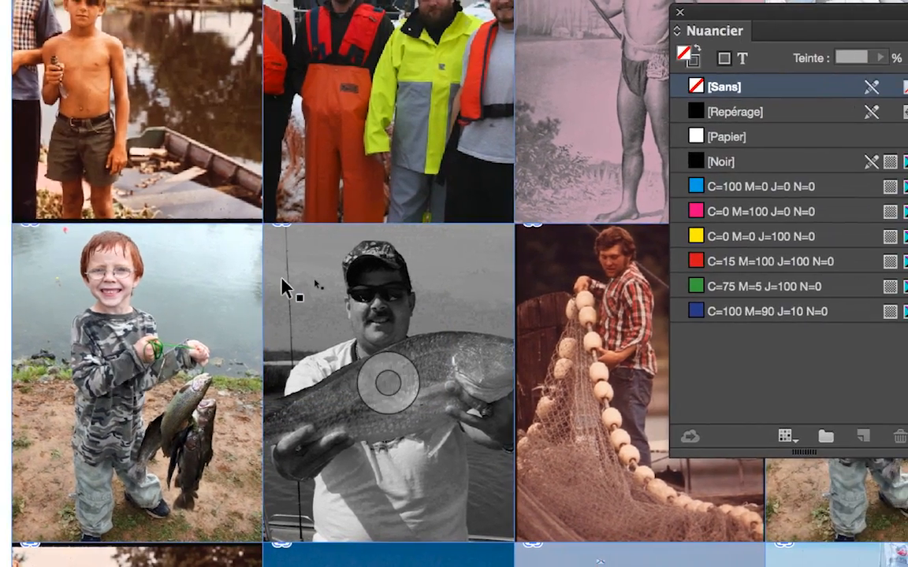
# Examine the fills of the grey fisherman photo and the pink spear fisherman photo, keeping the swatches clear of the images
pyautogui.click(281, 280)
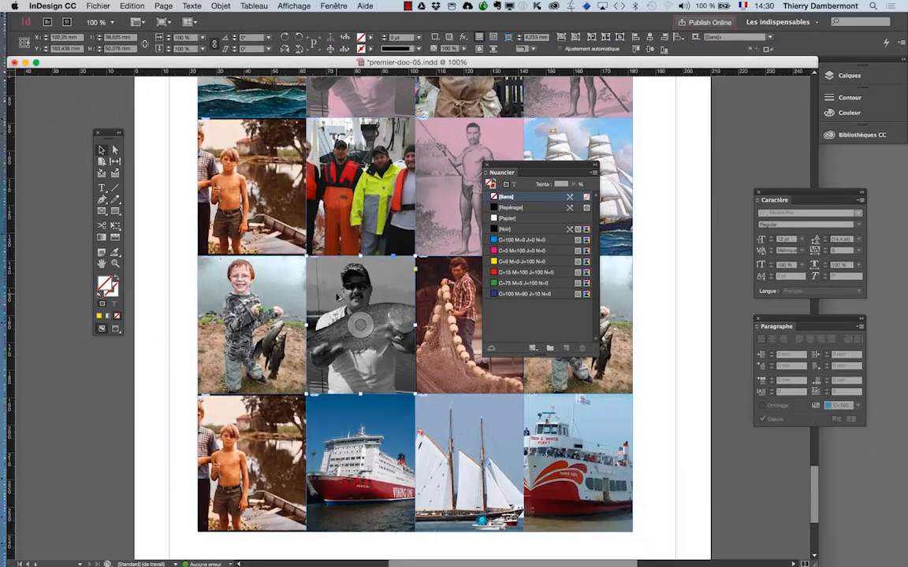
pyautogui.moveTo(562, 172); pyautogui.dragTo(686, 135)
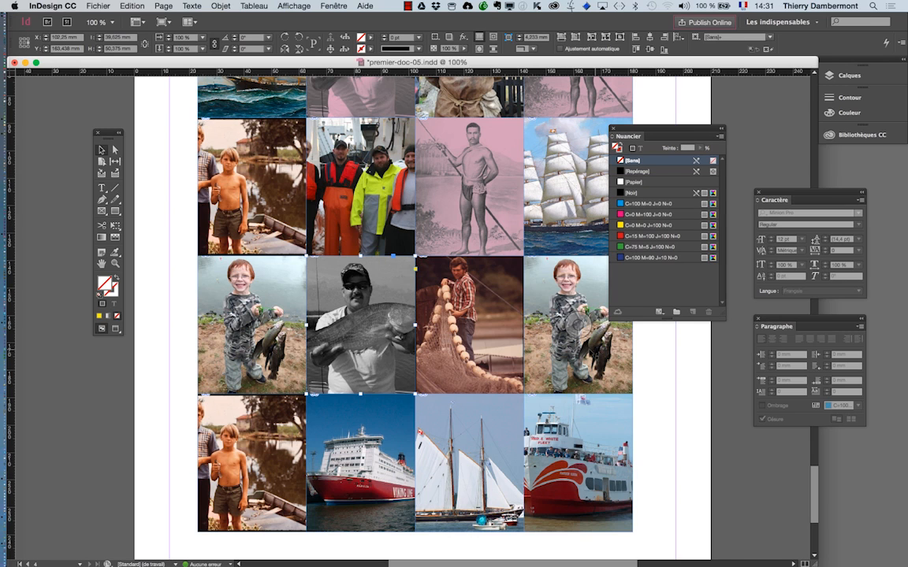
pyautogui.moveTo(634, 132); pyautogui.dragTo(468, 222)
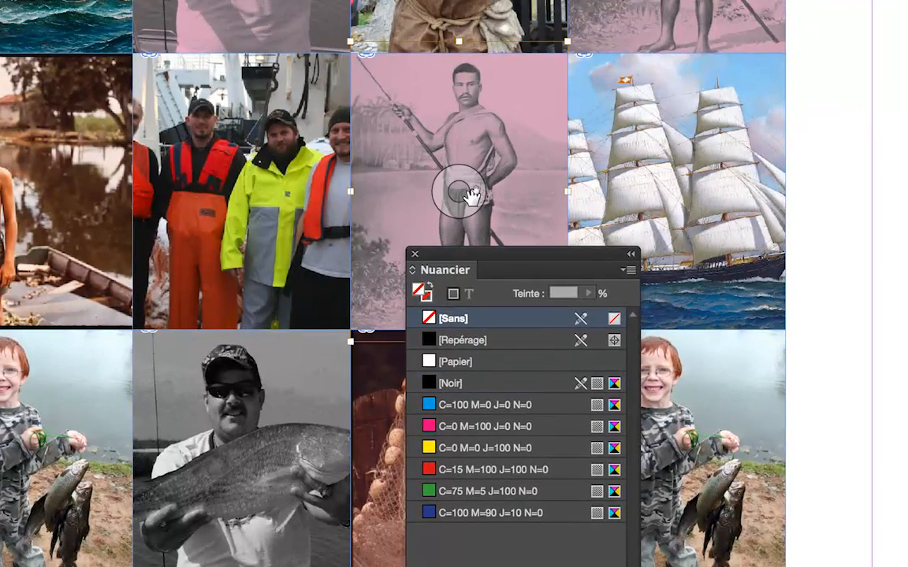
pyautogui.click(472, 194)
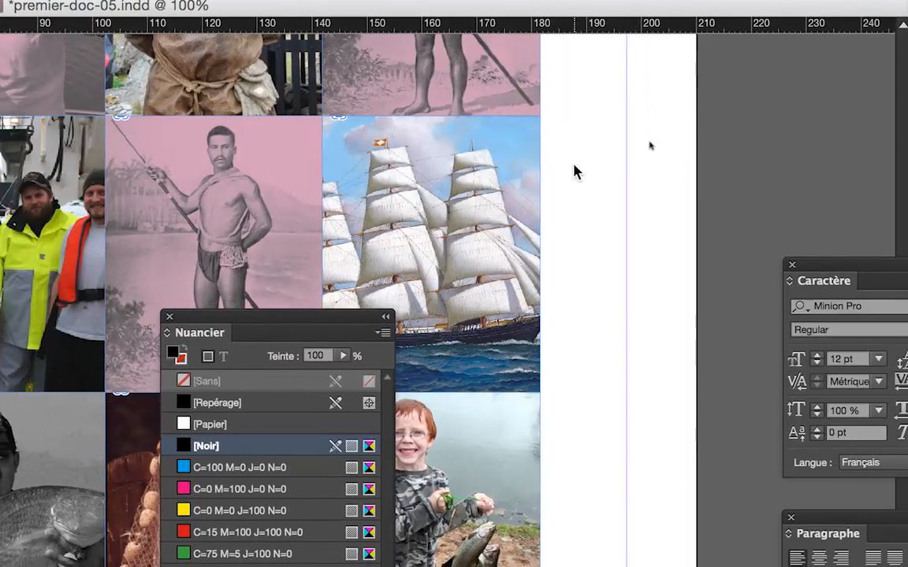
pyautogui.click(567, 172)
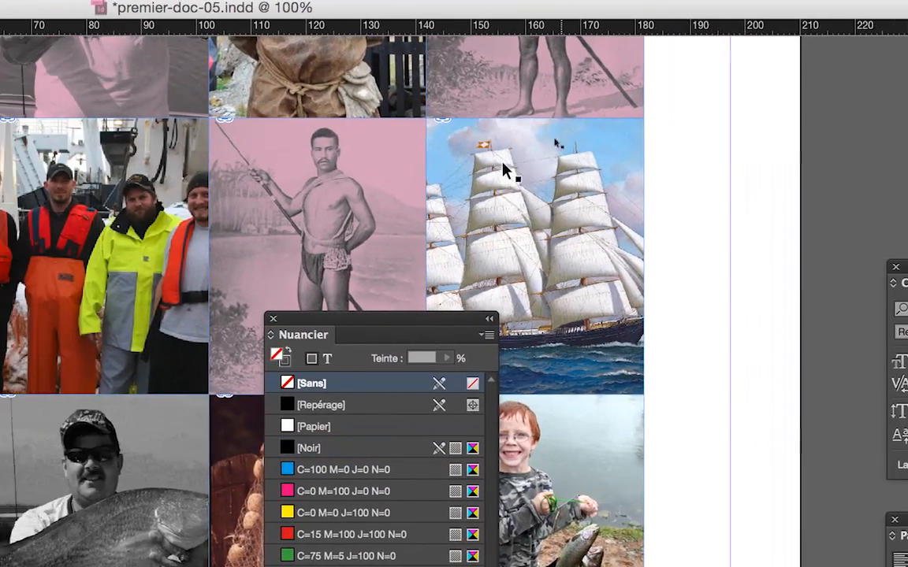
pyautogui.click(317, 146)
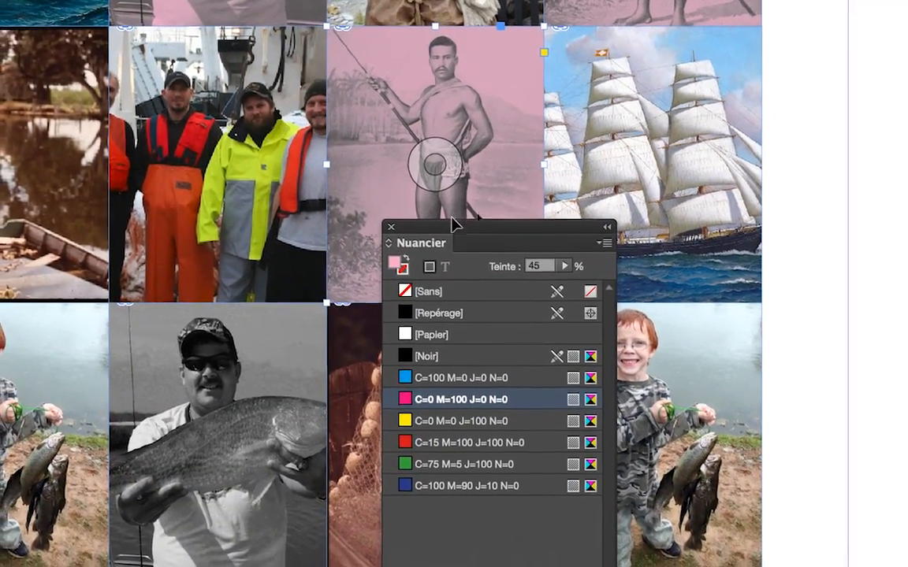
pyautogui.moveTo(455, 226); pyautogui.dragTo(651, 211)
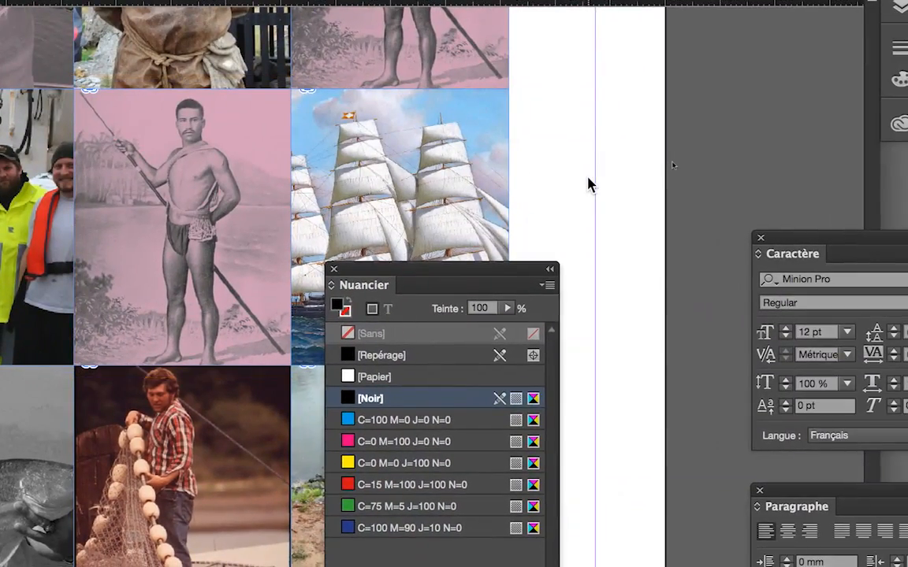
pyautogui.click(619, 179)
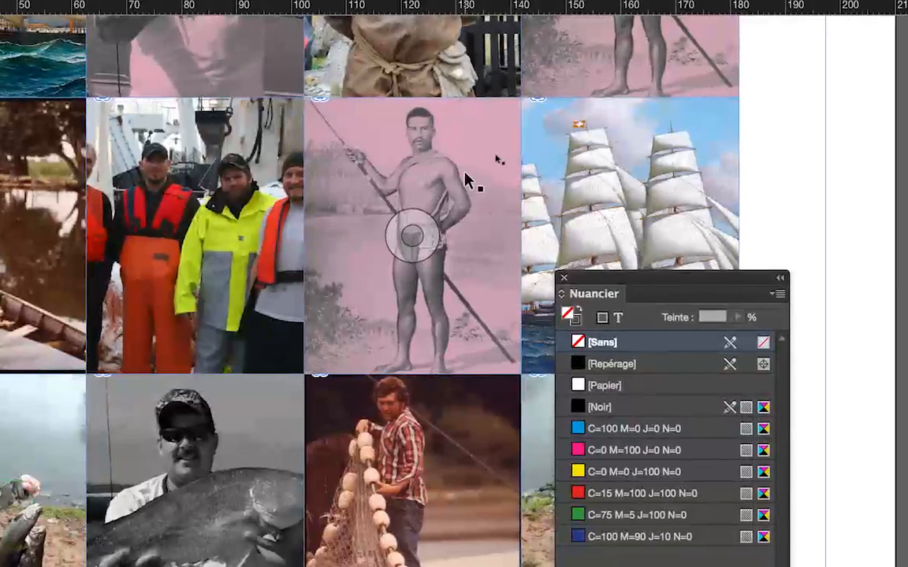
# Create a CMJN swatch C=88 M=43 J=0 N=0 for the pink spear fisherman photo and add it to the CC library
pyautogui.click(277, 167)
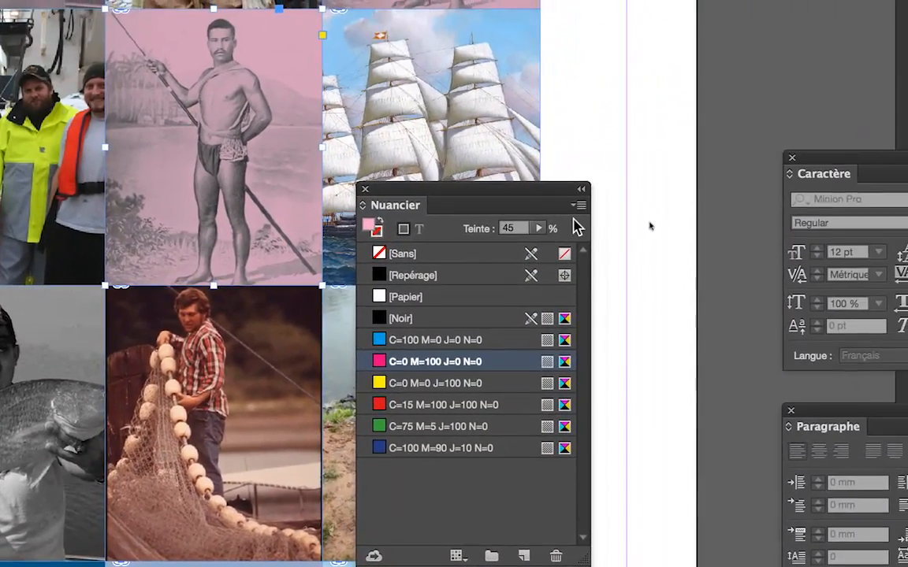
pyautogui.click(671, 176)
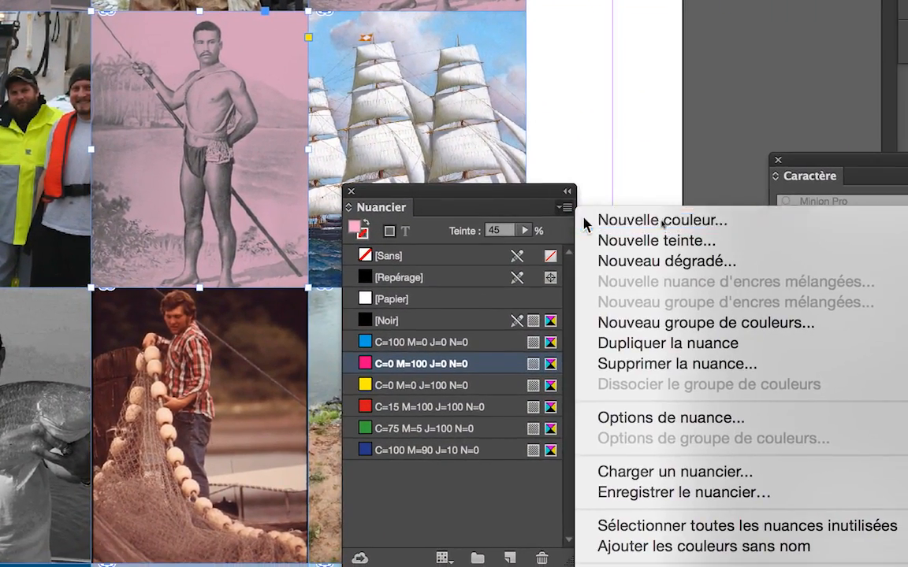
pyautogui.click(654, 224)
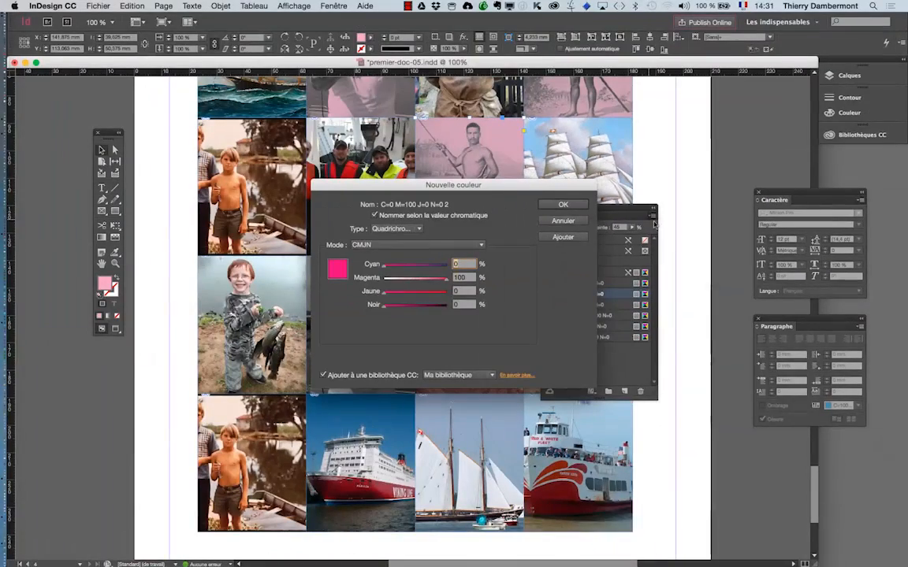
pyautogui.moveTo(468, 186); pyautogui.dragTo(712, 120)
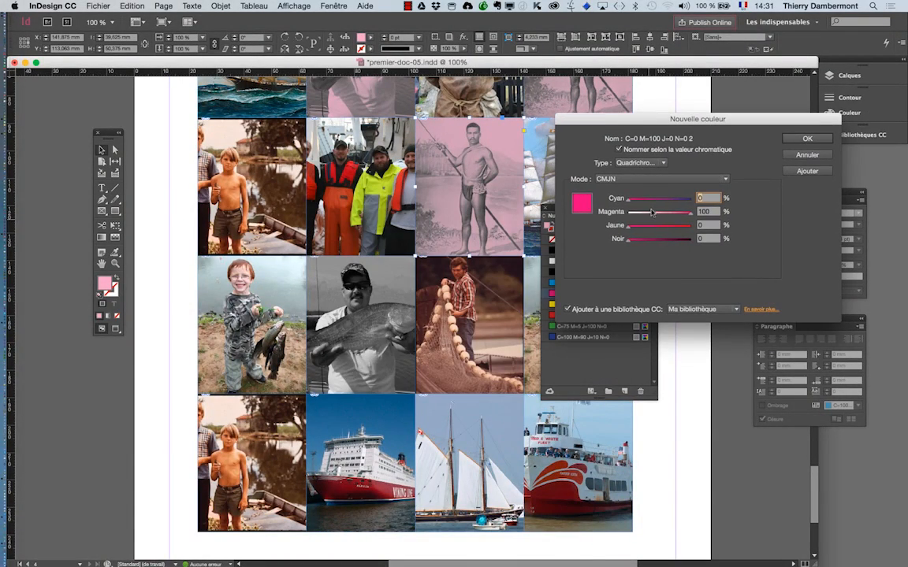
pyautogui.click(799, 142)
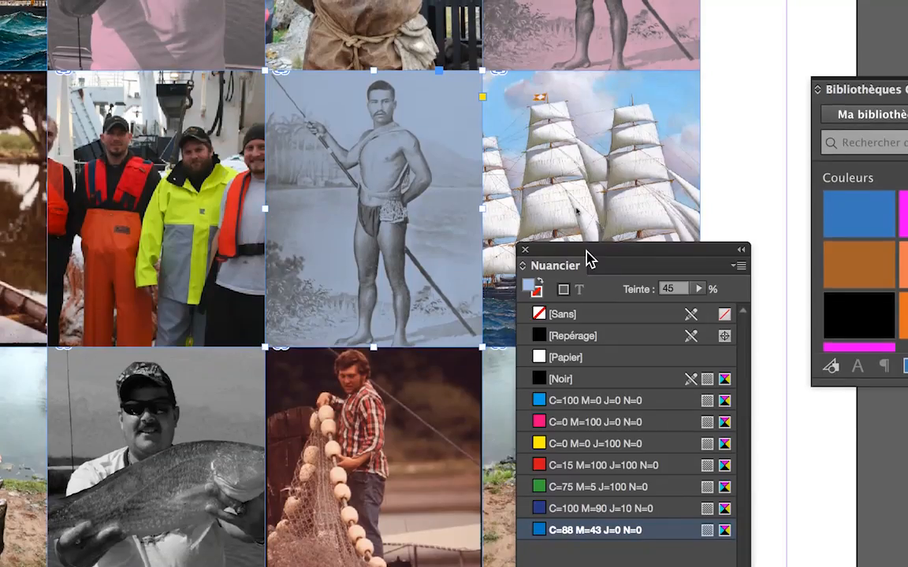
# Edit the new blue swatch to C=23 M=43 J=86 N=0 with its preview visible on the spear fisherman photo
pyautogui.moveTo(586, 250); pyautogui.dragTo(625, 1)
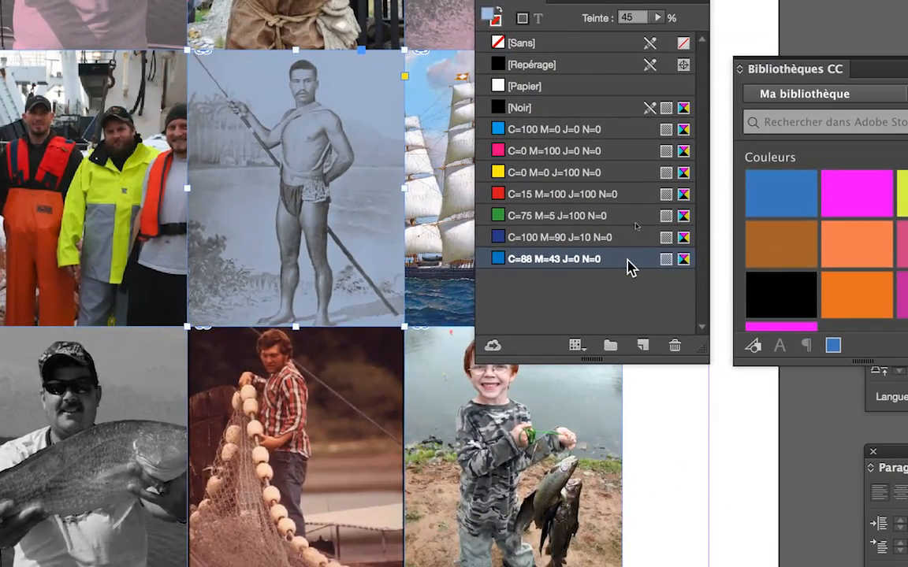
pyautogui.doubleClick(635, 293)
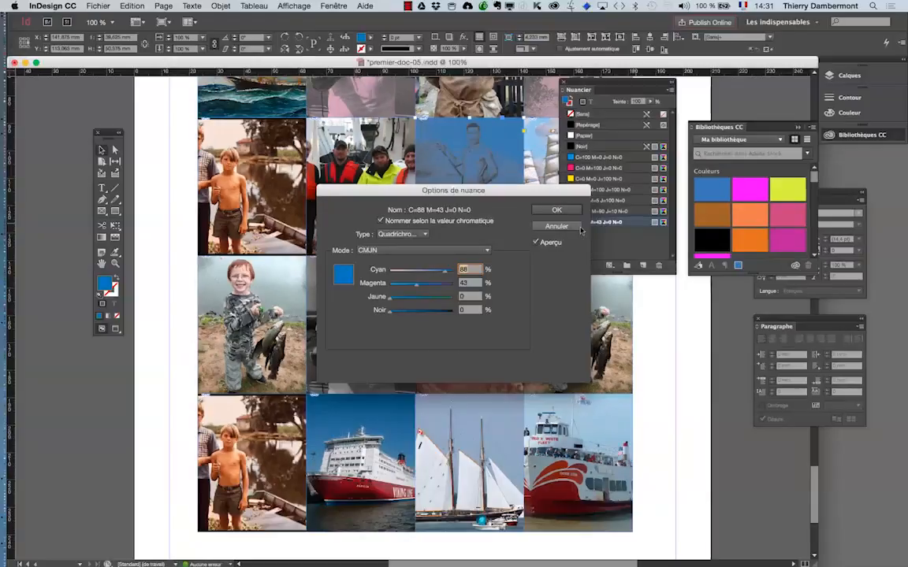
pyautogui.click(404, 272)
pyautogui.moveTo(410, 191); pyautogui.dragTo(386, 282)
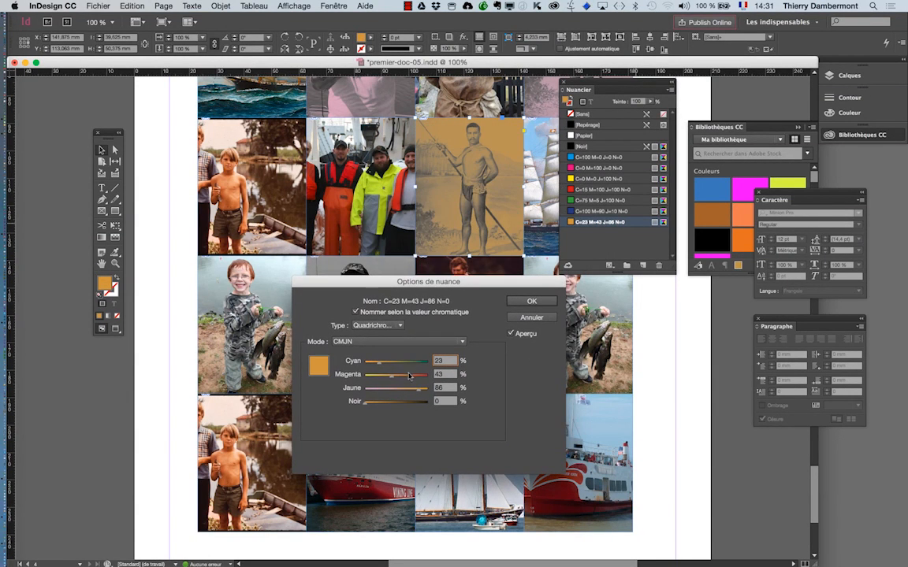
# Look through the colour modes and libraries offered for the swatch, such as PANTONE+ and HKS, keeping CMJN
pyautogui.click(397, 345)
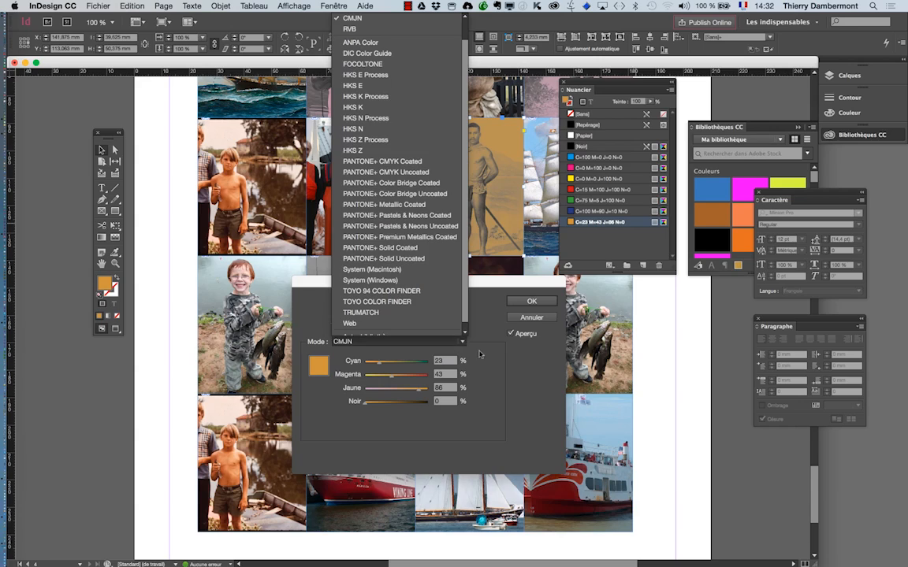
pyautogui.click(360, 344)
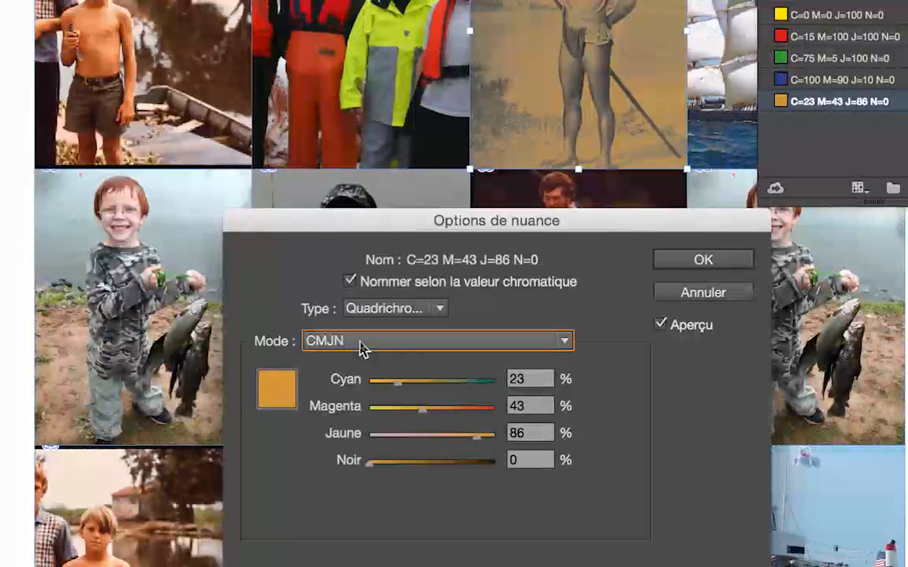
pyautogui.click(360, 347)
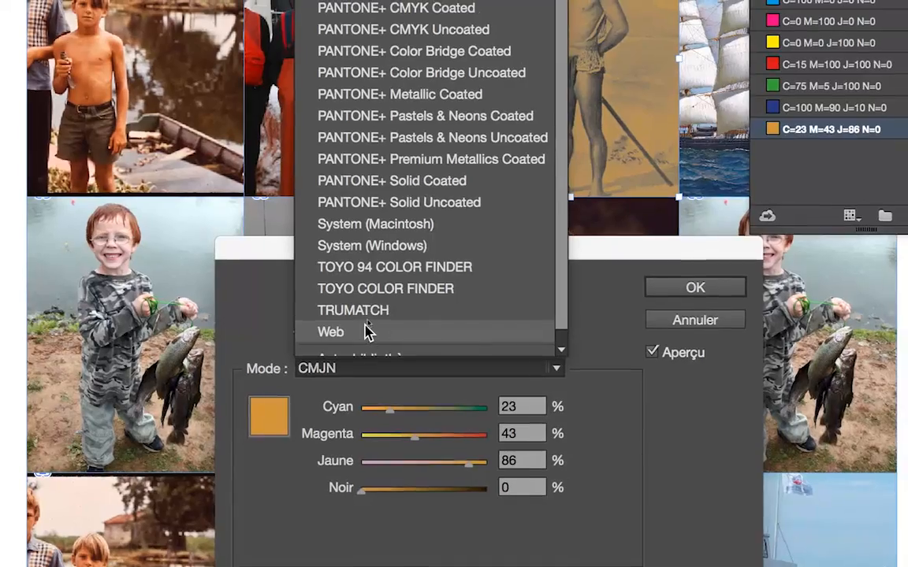
pyautogui.scroll(2, 364, 323)
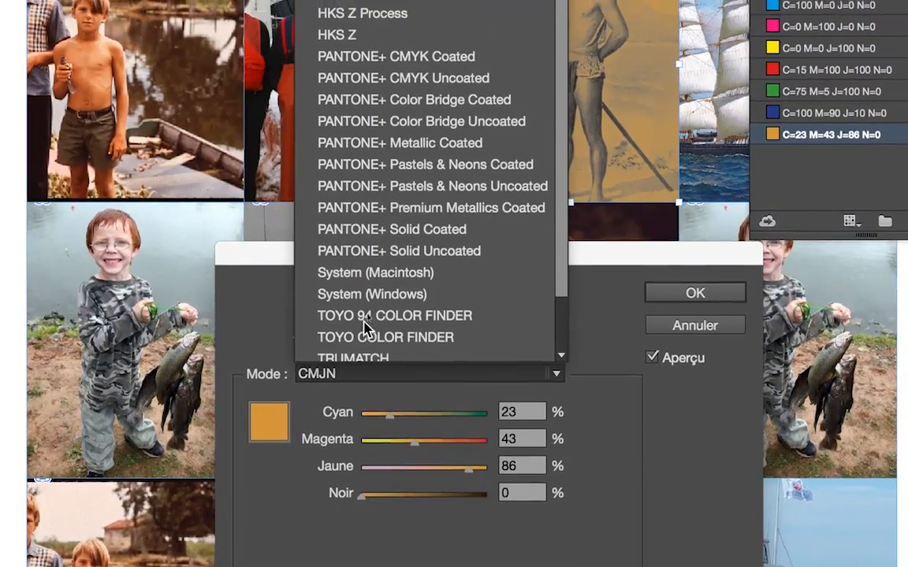
pyautogui.click(250, 355)
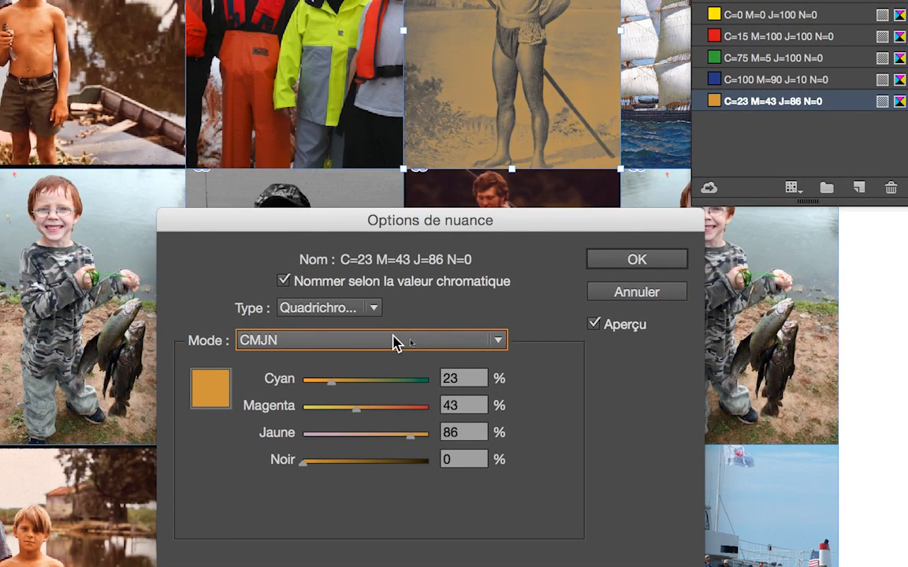
# Switch the spear fisherman photo's orange swatch to the RVB colour mode
pyautogui.click(396, 343)
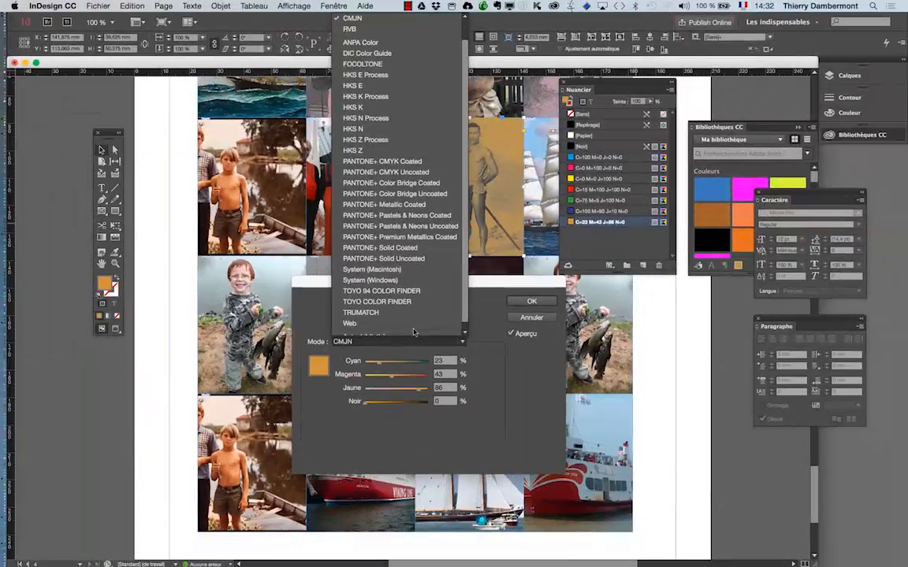
pyautogui.moveTo(465, 318); pyautogui.dragTo(464, 296)
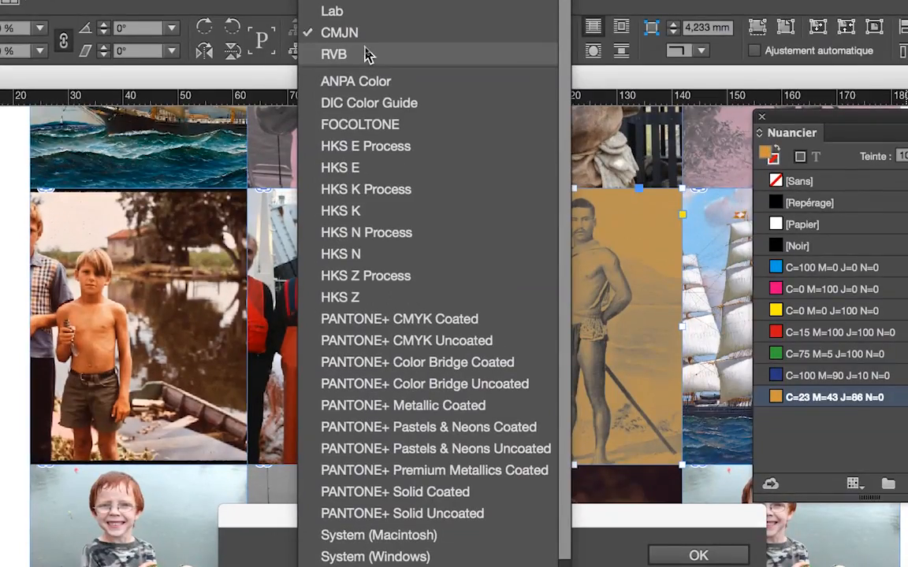
pyautogui.click(365, 54)
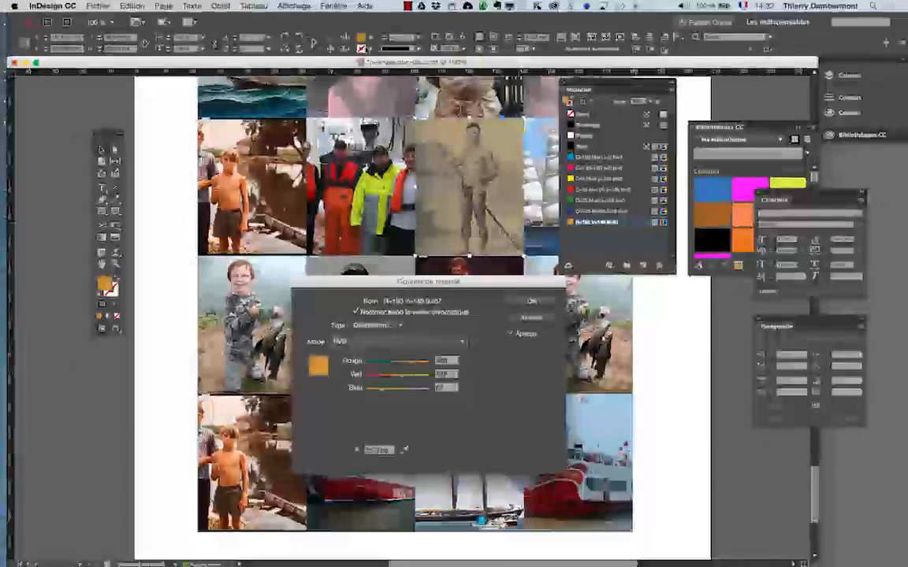
# Try different red, green and blue mixes for the swatch with preview on, ending with yellow-green R=199 V=221 B=89, and apply it
pyautogui.click(386, 362)
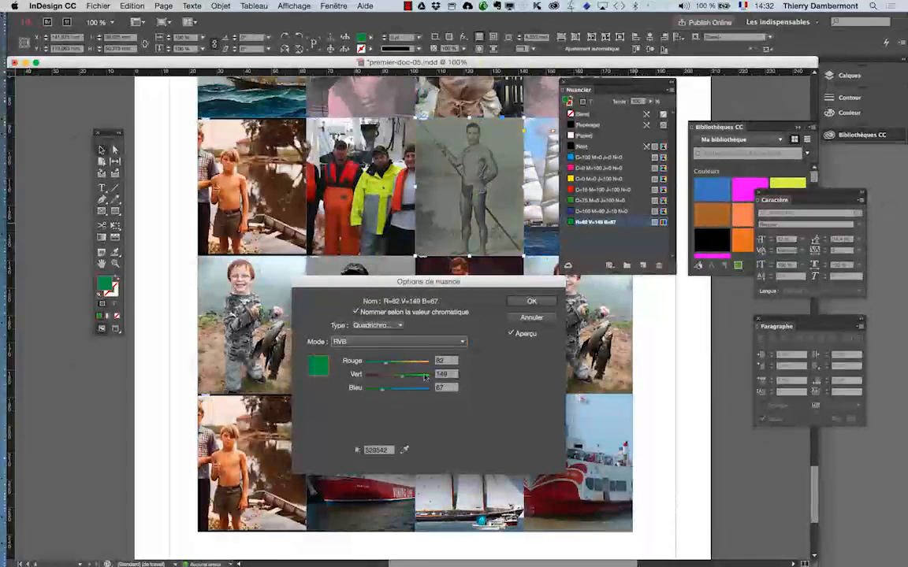
pyautogui.click(424, 377)
pyautogui.click(426, 363)
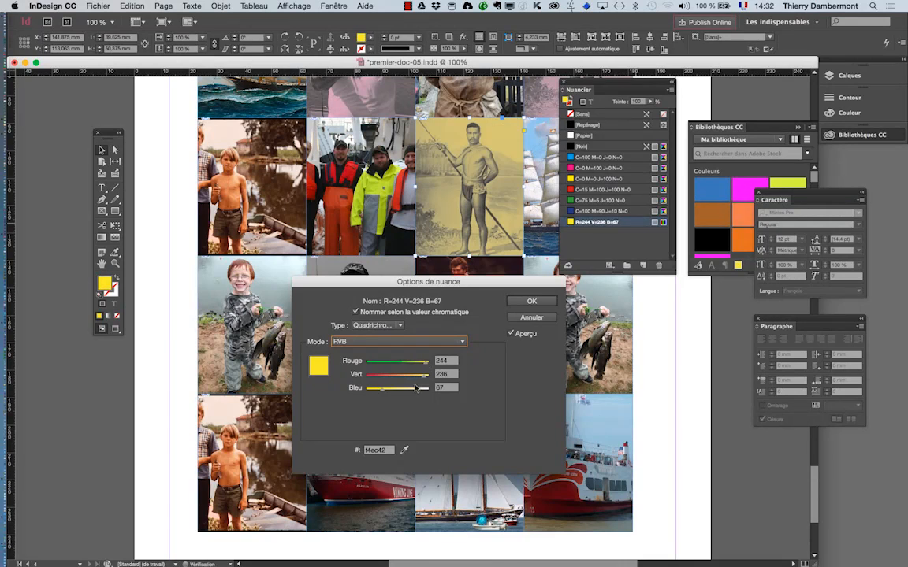
pyautogui.click(416, 390)
pyautogui.click(382, 376)
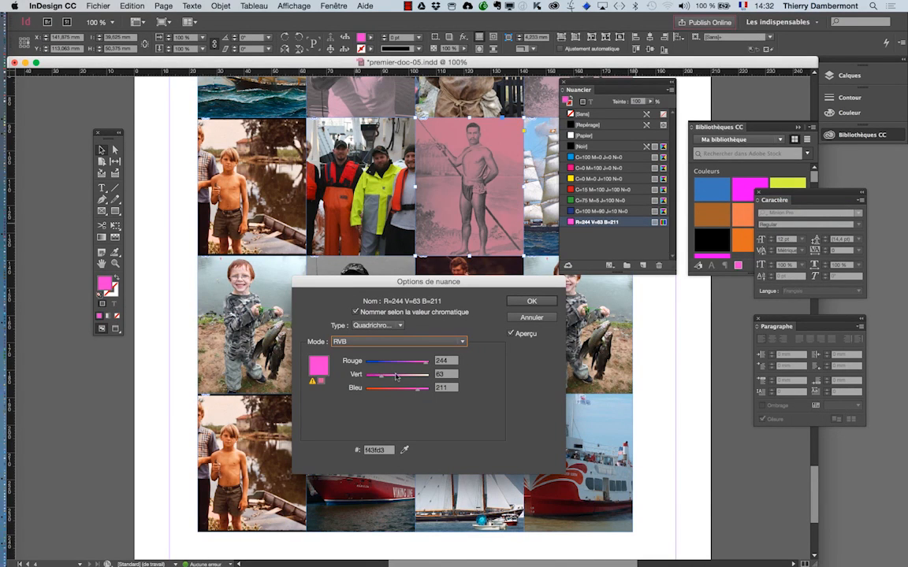
pyautogui.moveTo(397, 378); pyautogui.dragTo(375, 362)
pyautogui.click(383, 362)
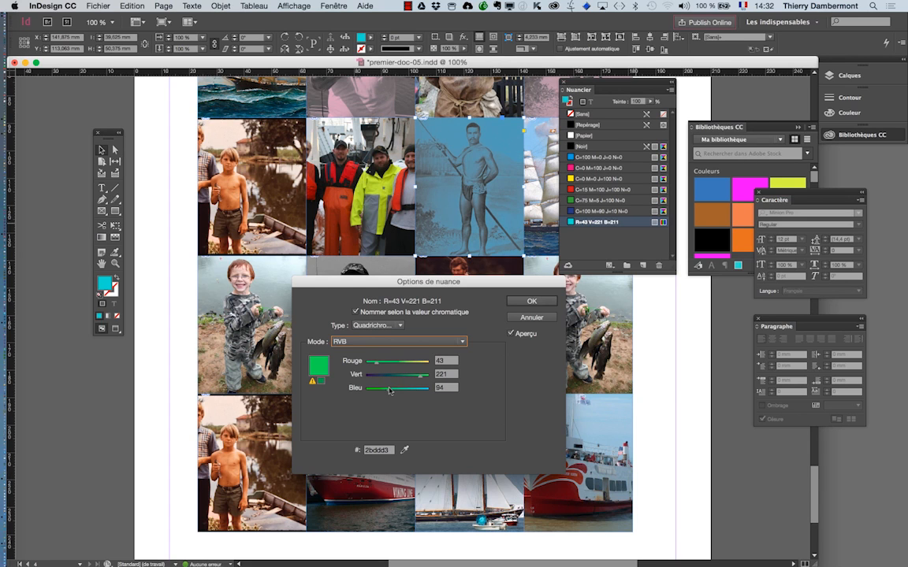
pyautogui.click(414, 364)
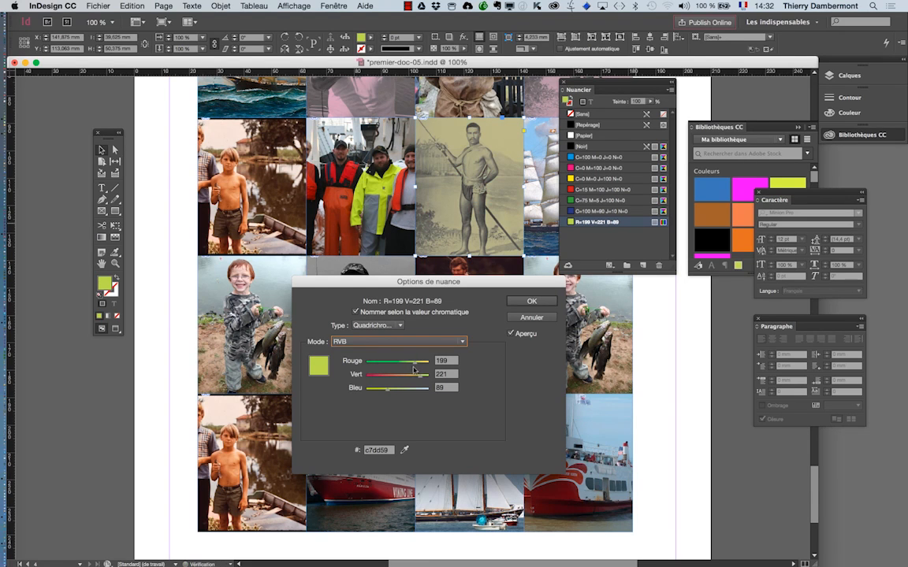
pyautogui.click(532, 301)
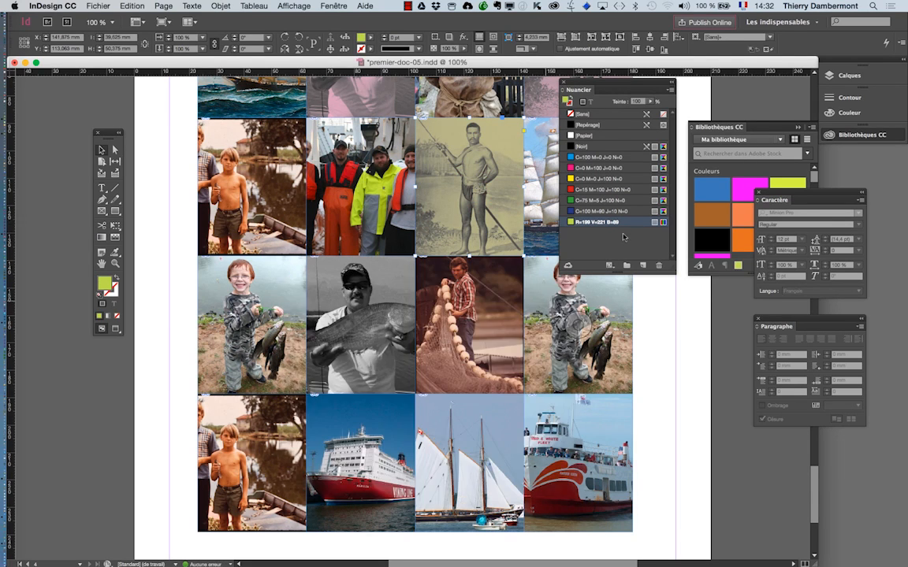